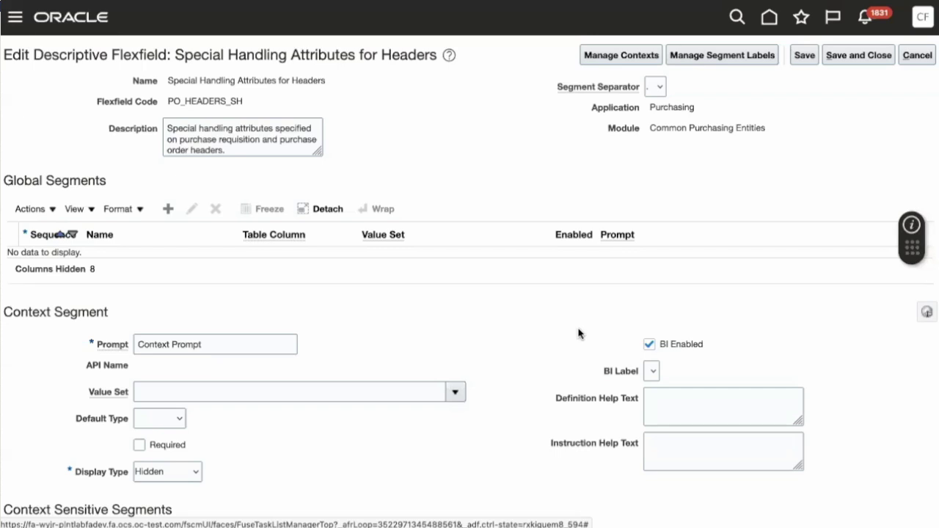
- Scroll through the flexfield's context-sensitive segments on the supplier site
{"action": "scroll", "coordinate": [578, 333], "scroll_direction": "down", "scroll_amount": 2}
{"action": "scroll", "coordinate": [578, 332], "scroll_direction": "down", "scroll_amount": 5}
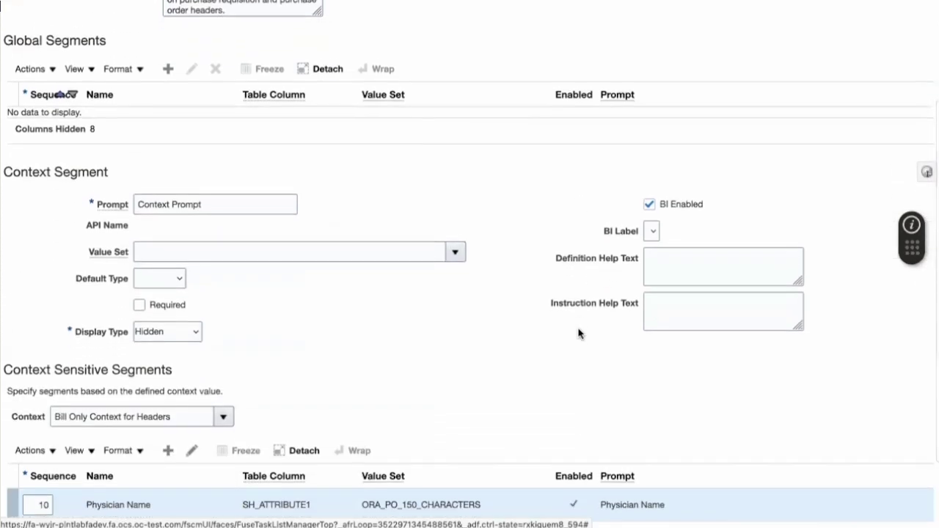
{"action": "scroll", "coordinate": [579, 334], "scroll_direction": "down", "scroll_amount": 1}
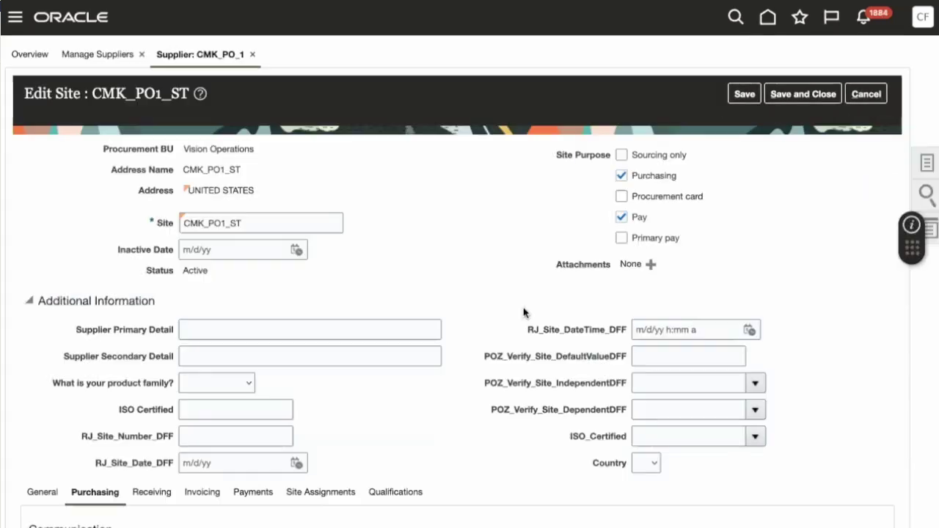
- Scroll down the Purchasing tab of the CMK_PO1_ST Edit Site page
{"action": "scroll", "coordinate": [523, 313], "scroll_direction": "down", "scroll_amount": 5}
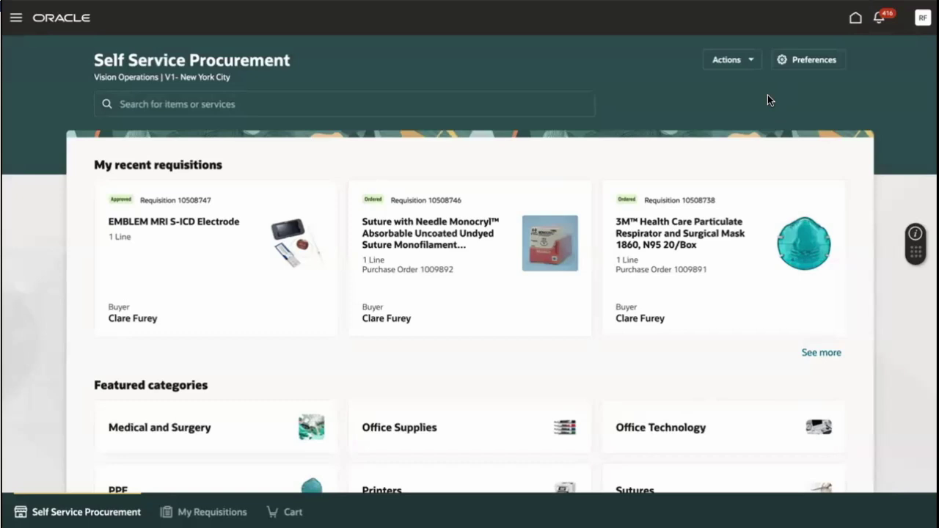
- Start a Bill Only special handling request with the physician's name, service date 3/25/24 and reference 23
{"action": "left_click", "coordinate": [747, 65]}
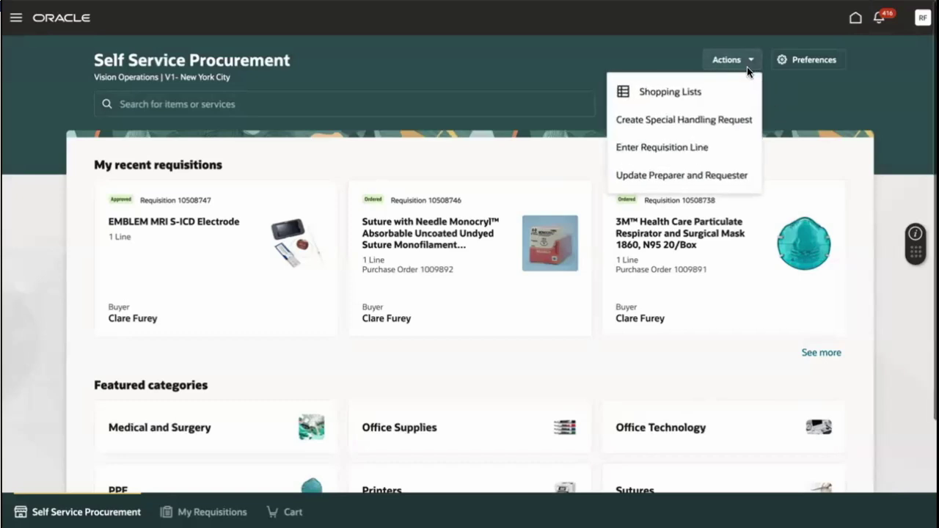
{"action": "left_click", "coordinate": [746, 125]}
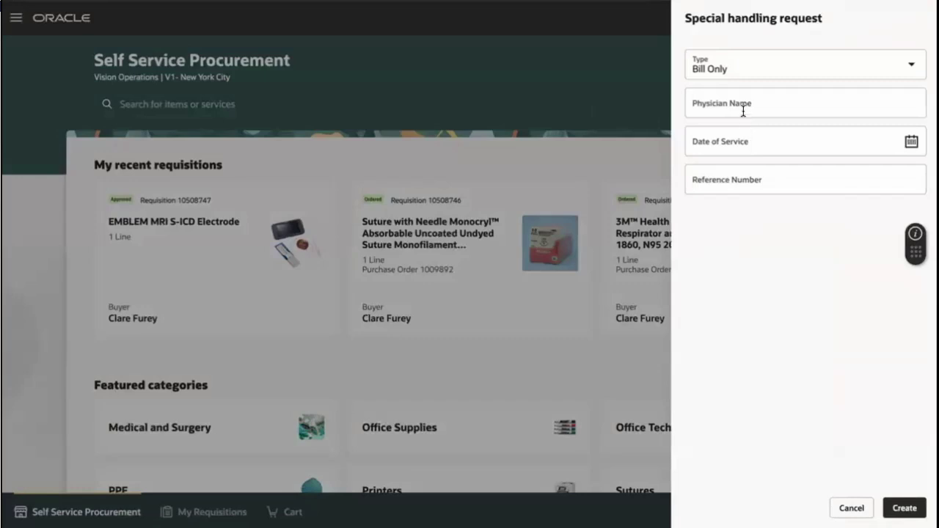
{"action": "left_click", "coordinate": [743, 108]}
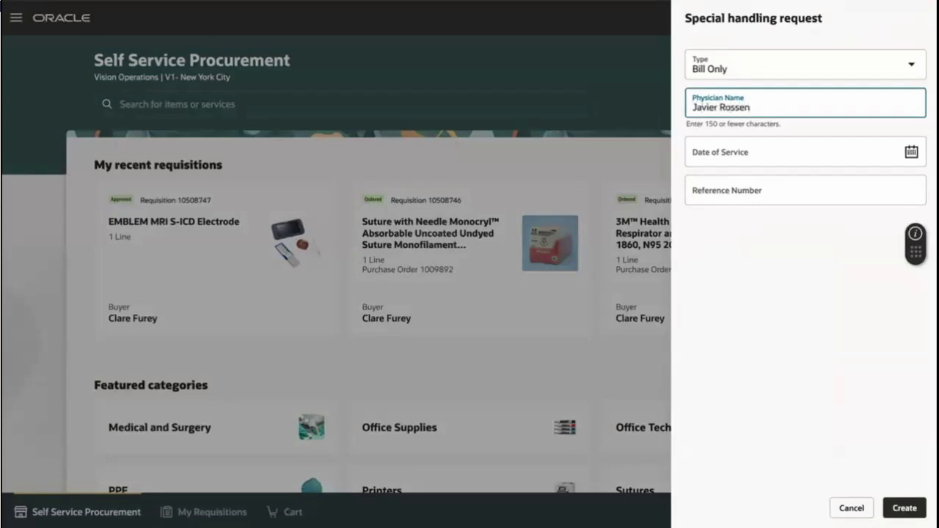
{"action": "left_click", "coordinate": [910, 153]}
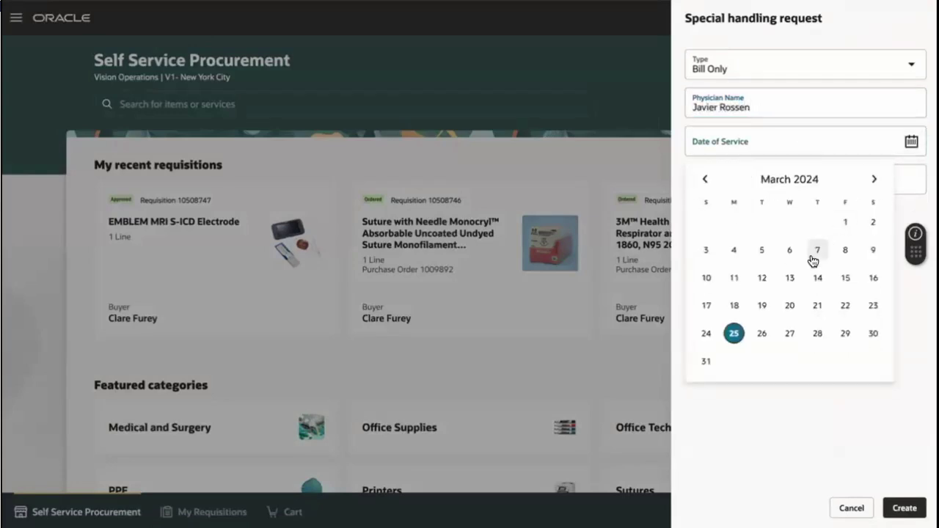
{"action": "left_click", "coordinate": [734, 335]}
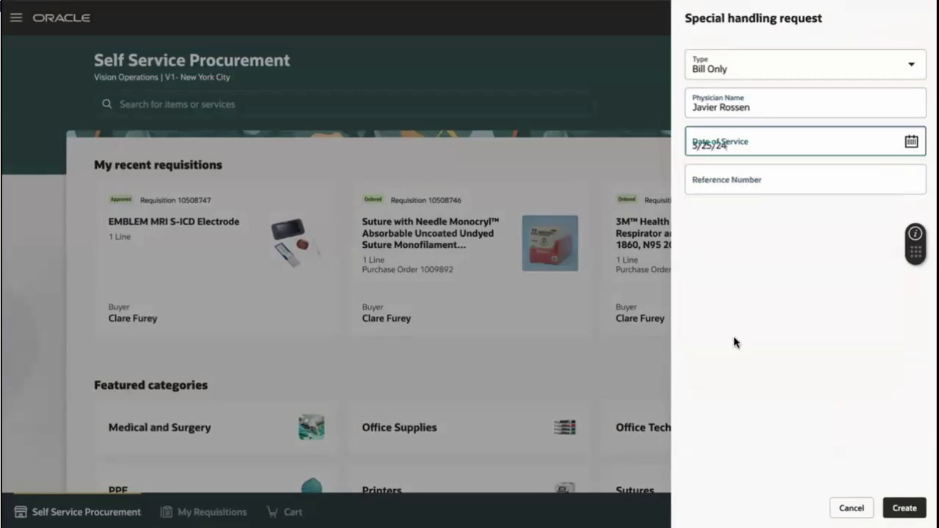
{"action": "left_click", "coordinate": [762, 184]}
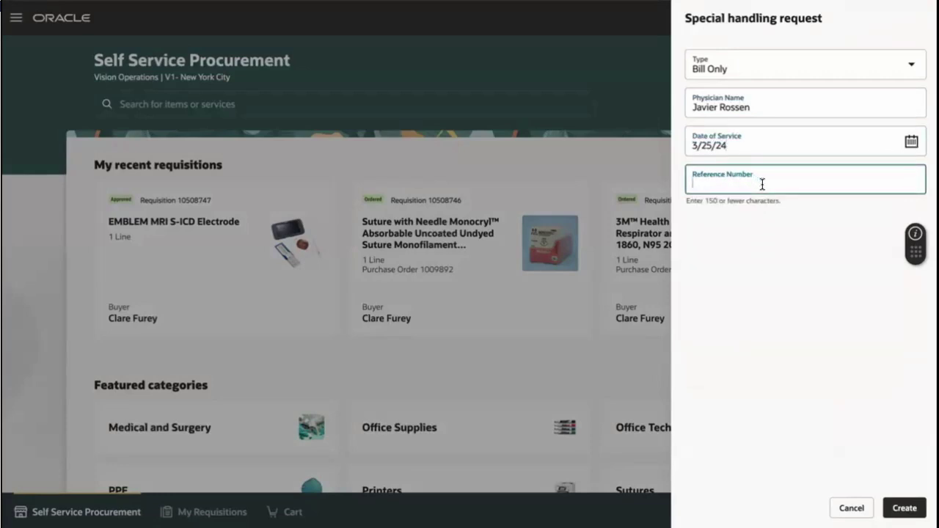
{"action": "type", "text": "23"}
{"action": "left_click", "coordinate": [858, 350]}
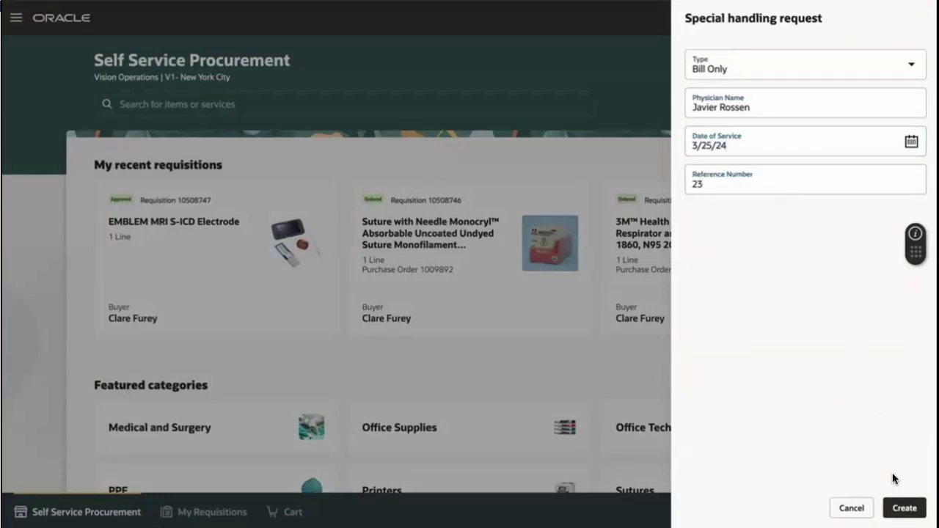
- Create the special handling request and search the catalog for Emblem items
{"action": "left_click", "coordinate": [898, 513]}
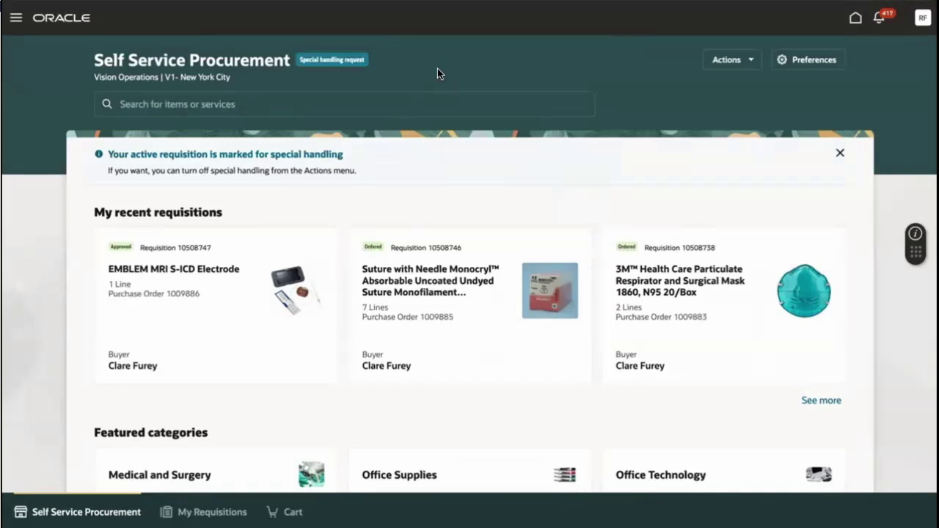
{"action": "left_click", "coordinate": [403, 103]}
{"action": "type", "text": "Emblem"}
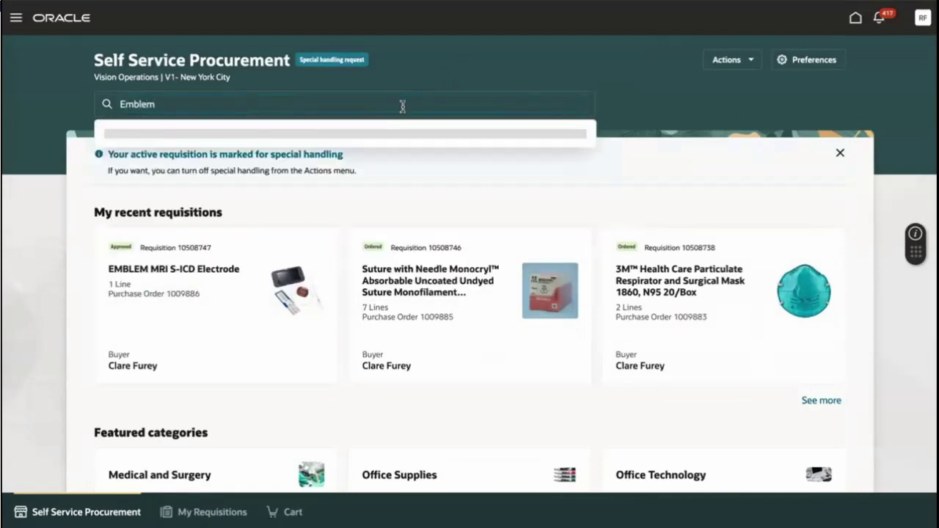
{"action": "left_click", "coordinate": [383, 129]}
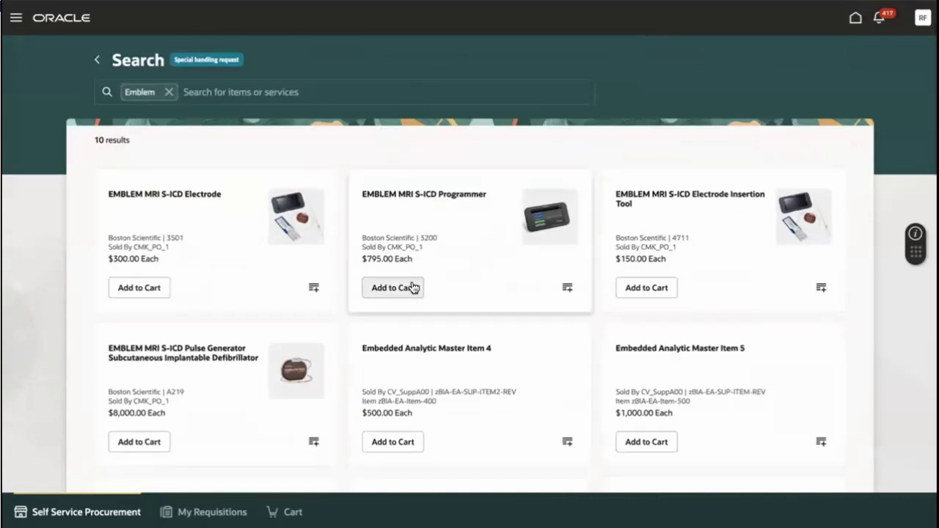
- Add the EMBLEM MRI S-ICD Programmer to the cart with lot 6 and serial number 1249
{"action": "left_click", "coordinate": [410, 288]}
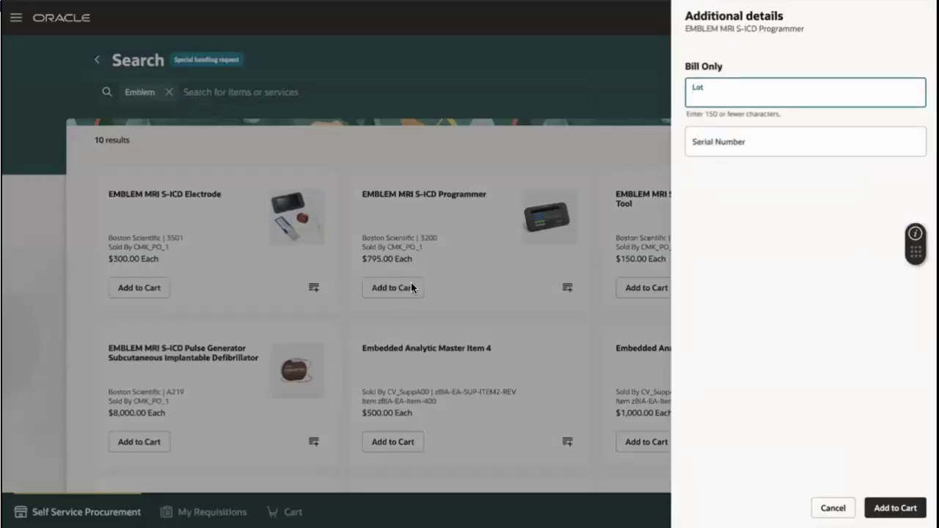
{"action": "type", "text": "6"}
{"action": "left_click", "coordinate": [709, 144]}
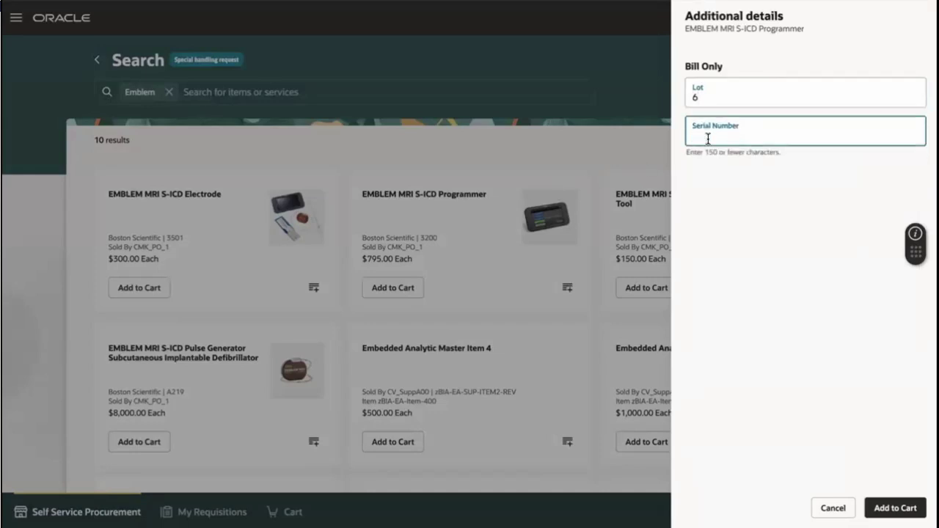
{"action": "type", "text": "1249"}
{"action": "left_click", "coordinate": [879, 514]}
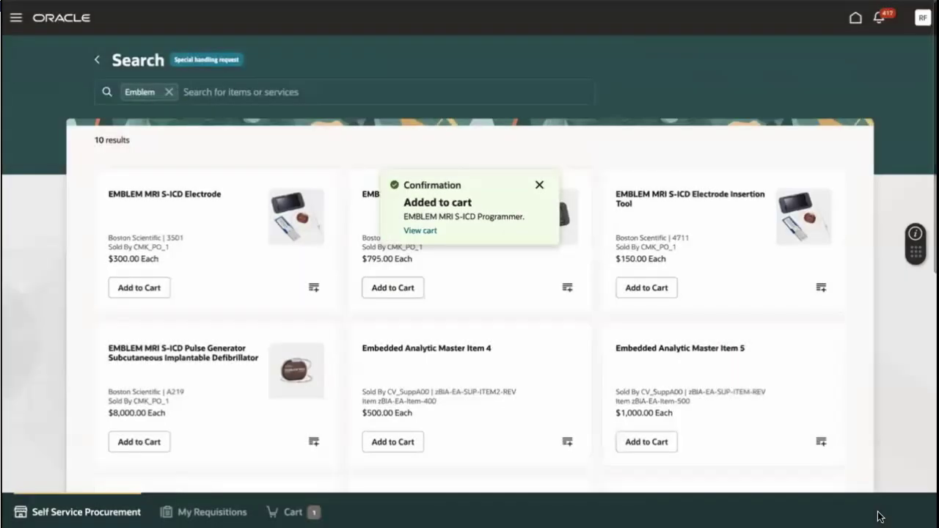
- Go back to the Self Service Procurement home page and start a noncatalog request
{"action": "left_click", "coordinate": [86, 512]}
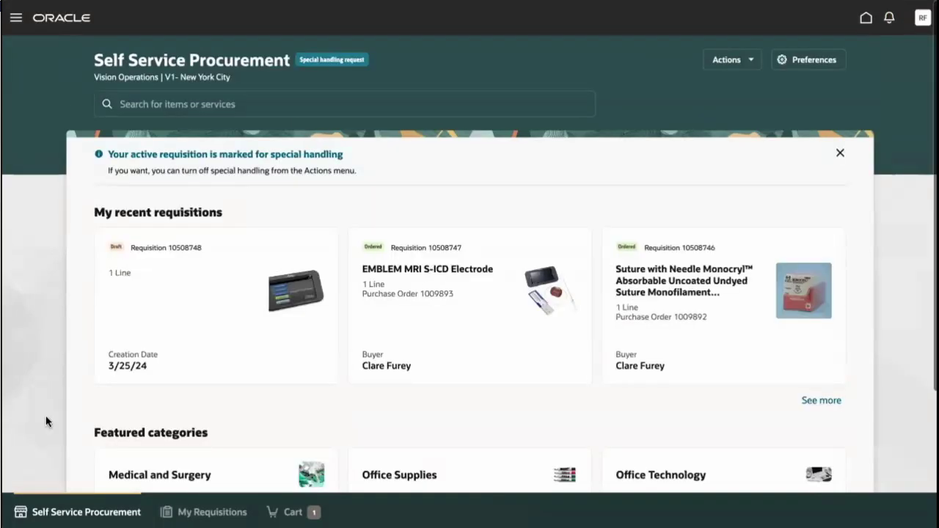
{"action": "scroll", "coordinate": [46, 416], "scroll_direction": "down", "scroll_amount": 1}
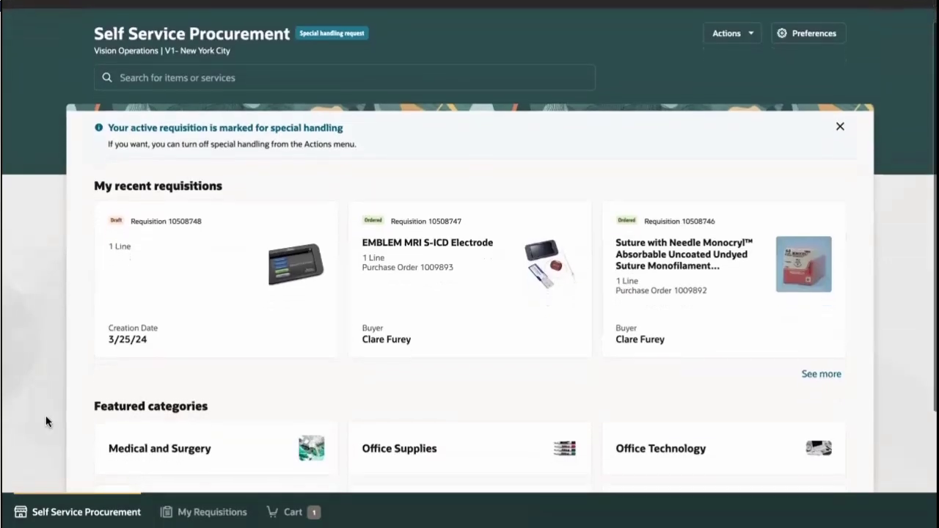
{"action": "scroll", "coordinate": [45, 416], "scroll_direction": "down", "scroll_amount": 2}
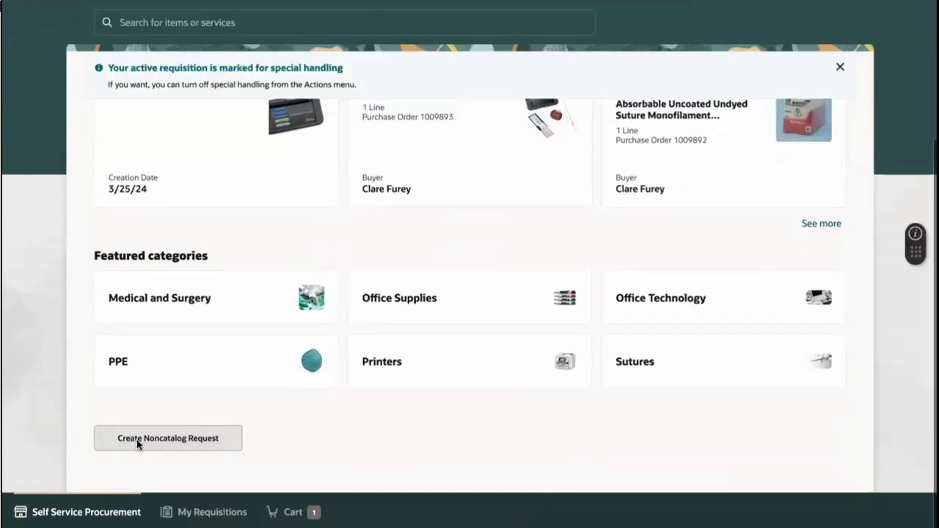
{"action": "left_click", "coordinate": [137, 440]}
- Describe the item as Gloves, category Miscellaneous Medical/Surgical, unit of measure Box of 10
{"action": "left_click", "coordinate": [302, 153]}
{"action": "type", "text": "G"}
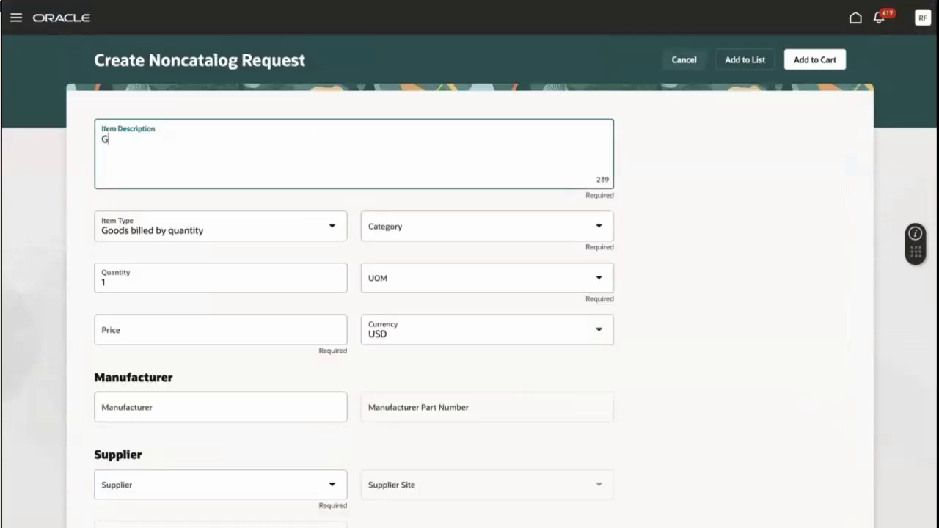
{"action": "type", "text": "loves"}
{"action": "left_click", "coordinate": [386, 228]}
{"action": "type", "text": "Misc"}
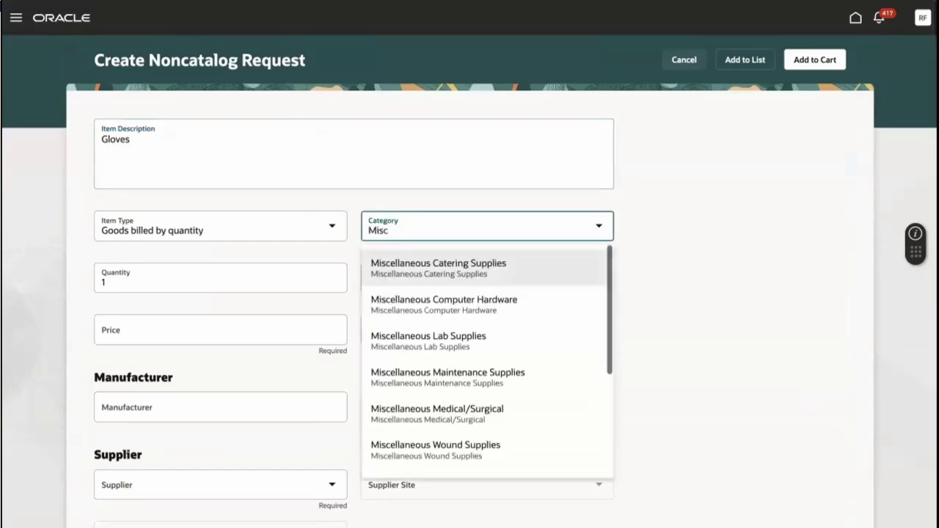
{"action": "left_click", "coordinate": [406, 409]}
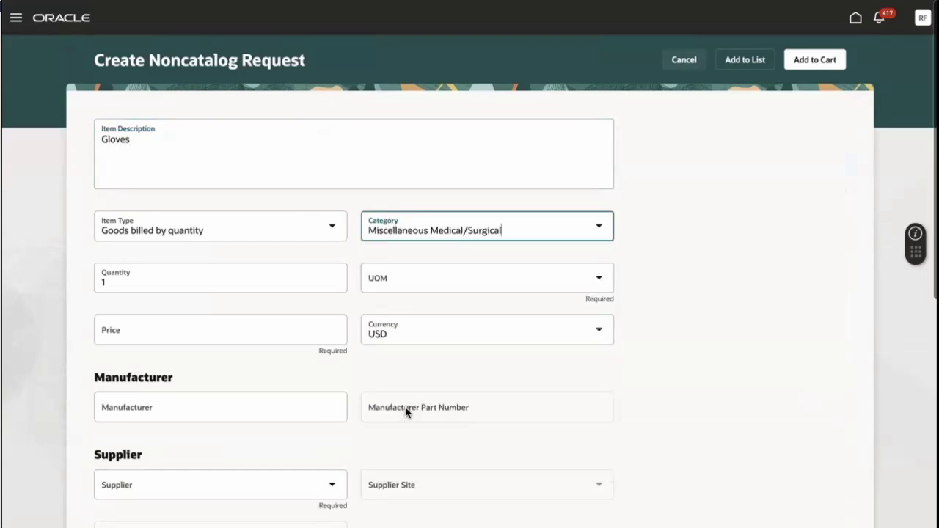
{"action": "left_click", "coordinate": [421, 283]}
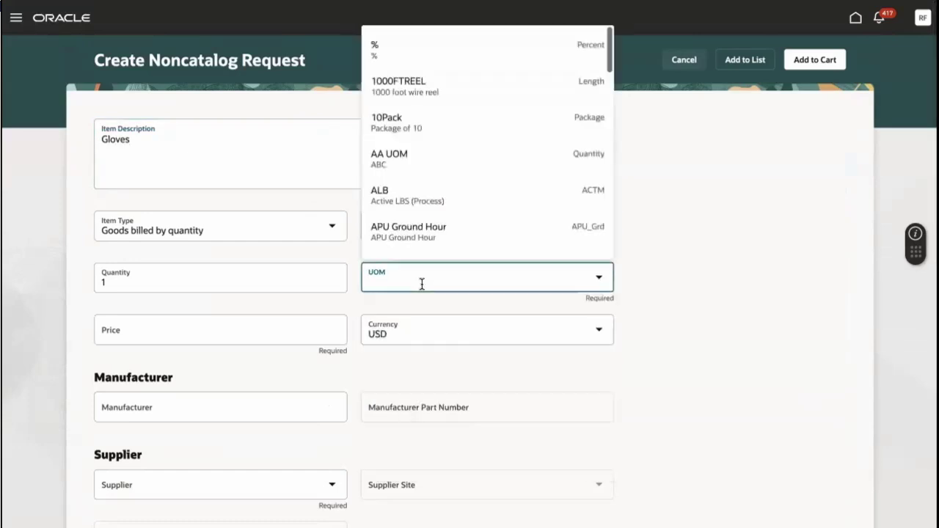
{"action": "type", "text": "Box"}
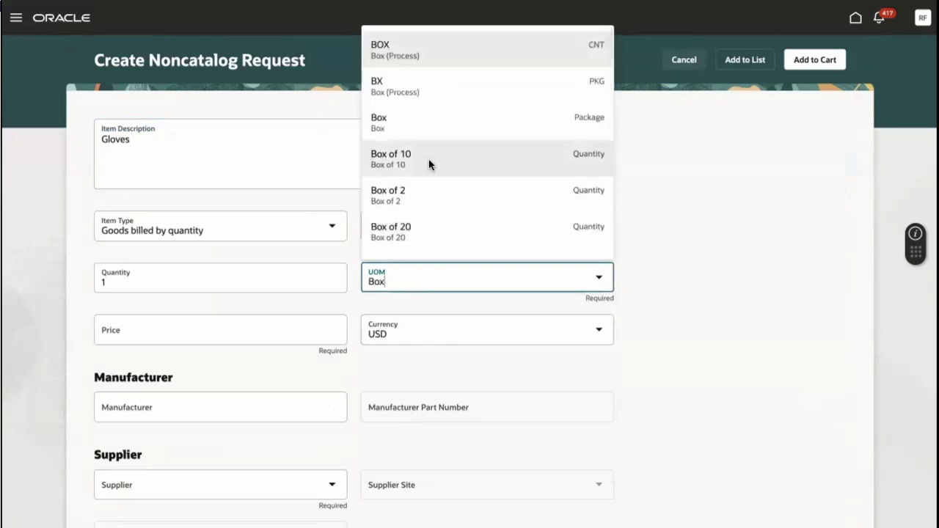
{"action": "left_click", "coordinate": [428, 159]}
- Set the Gloves price to $10.00 and the supplier to CMK_PO_1
{"action": "left_click", "coordinate": [262, 330]}
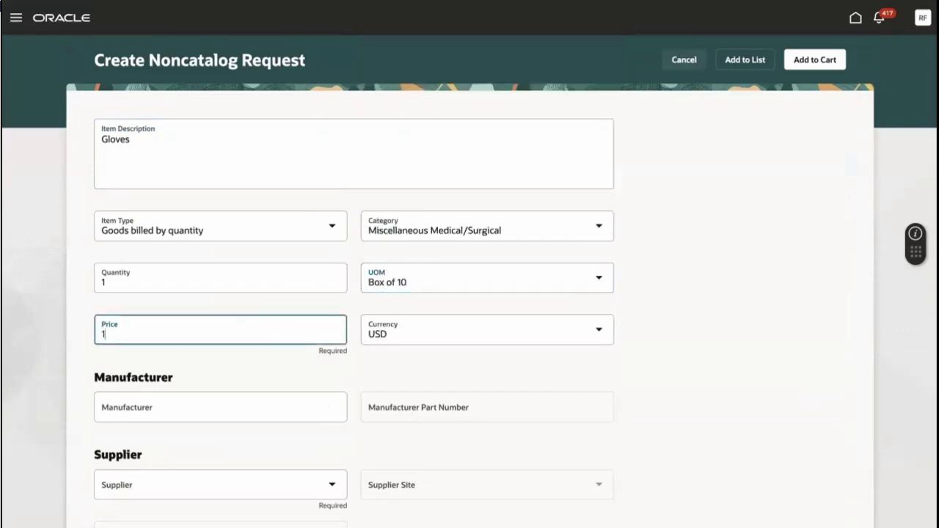
{"action": "type", "text": "0"}
{"action": "left_click", "coordinate": [256, 489]}
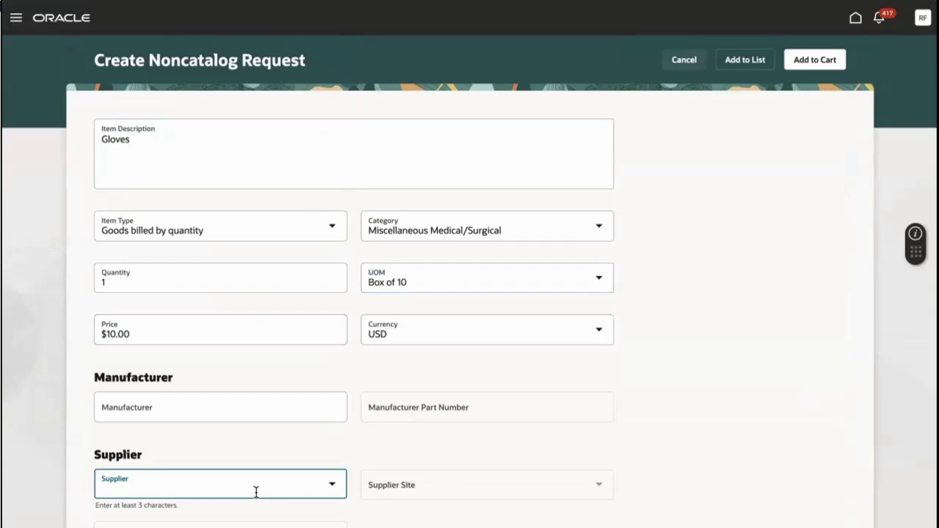
{"action": "type", "text": "Cmk_po_1"}
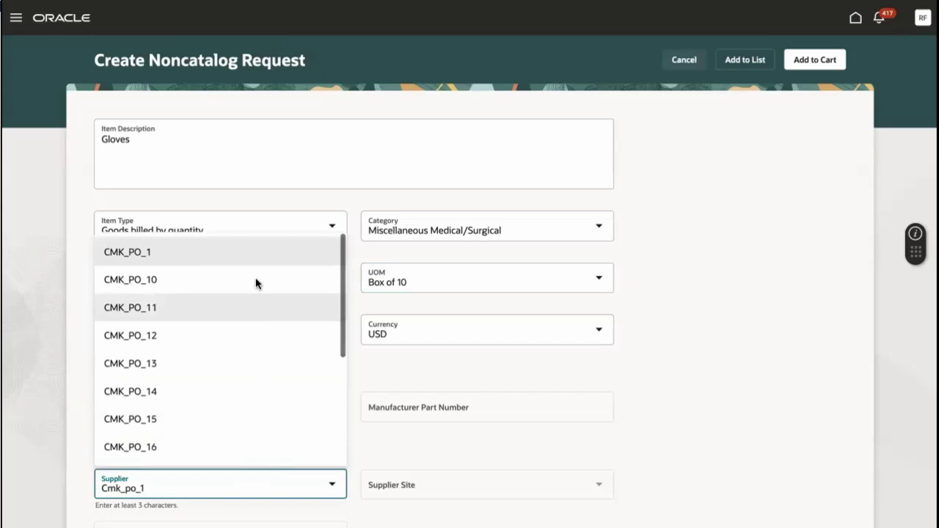
{"action": "left_click", "coordinate": [254, 253]}
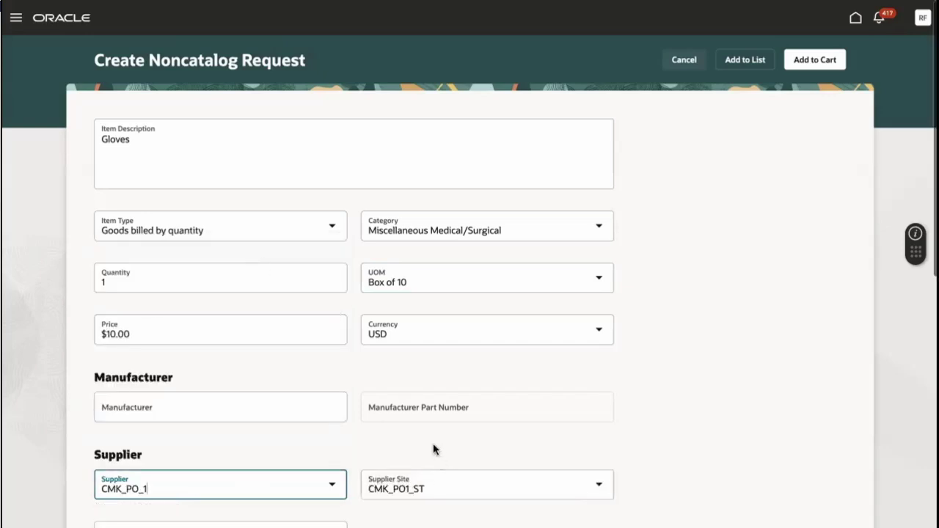
- Enter lot 7 and serial number 1123, then add the Gloves request to the cart
{"action": "scroll", "coordinate": [433, 443], "scroll_direction": "down", "scroll_amount": 2}
{"action": "scroll", "coordinate": [433, 443], "scroll_direction": "down", "scroll_amount": 3}
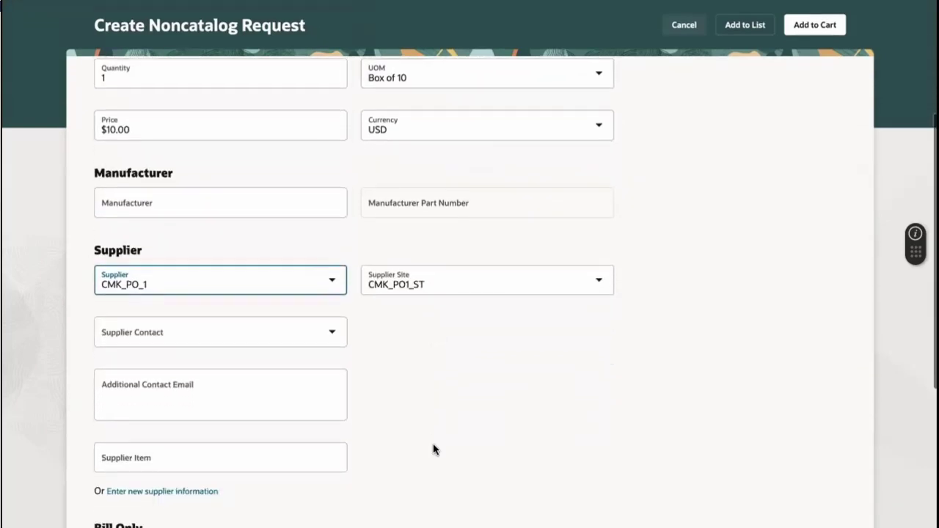
{"action": "scroll", "coordinate": [433, 444], "scroll_direction": "down", "scroll_amount": 1}
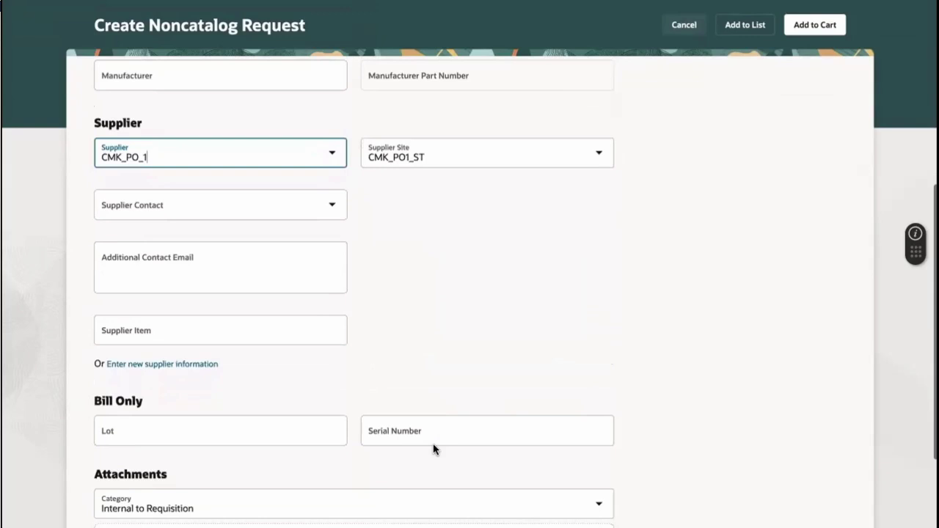
{"action": "left_click", "coordinate": [328, 437]}
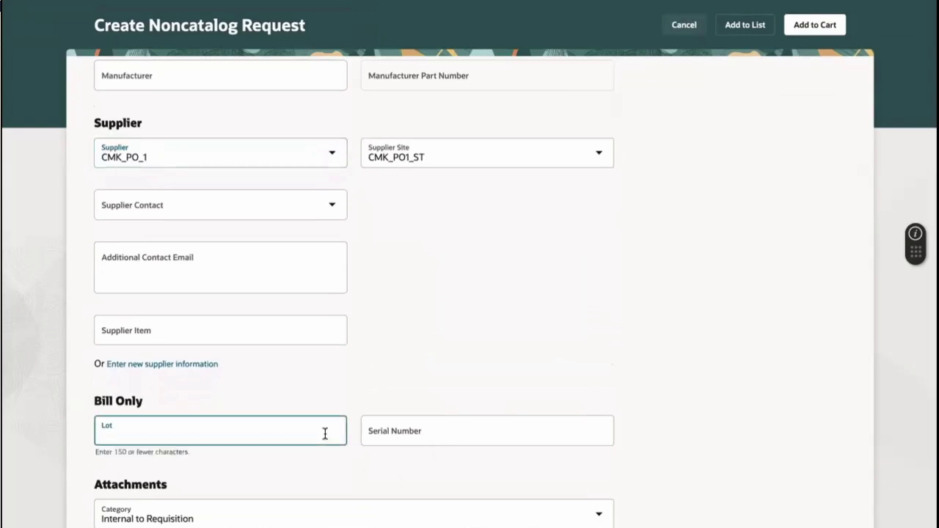
{"action": "type", "text": "7"}
{"action": "left_click", "coordinate": [382, 434]}
{"action": "type", "text": "1123"}
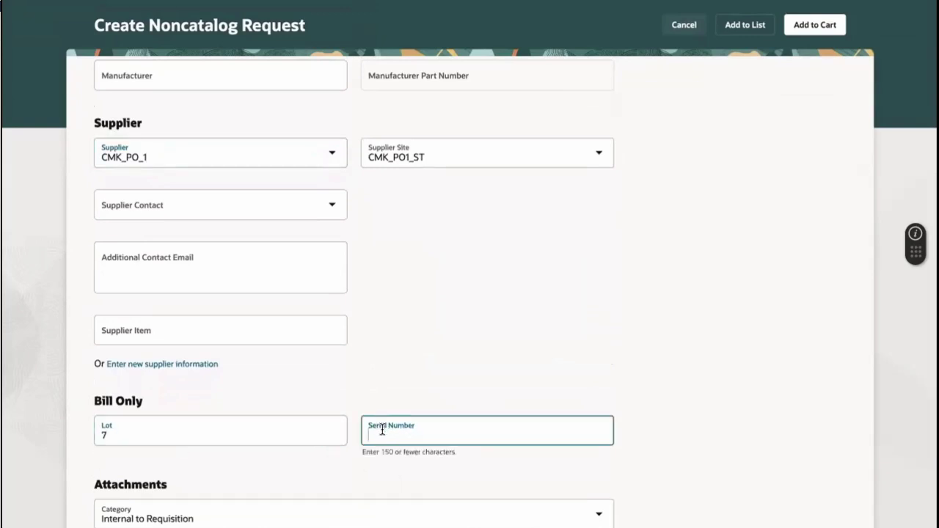
{"action": "left_click", "coordinate": [436, 394]}
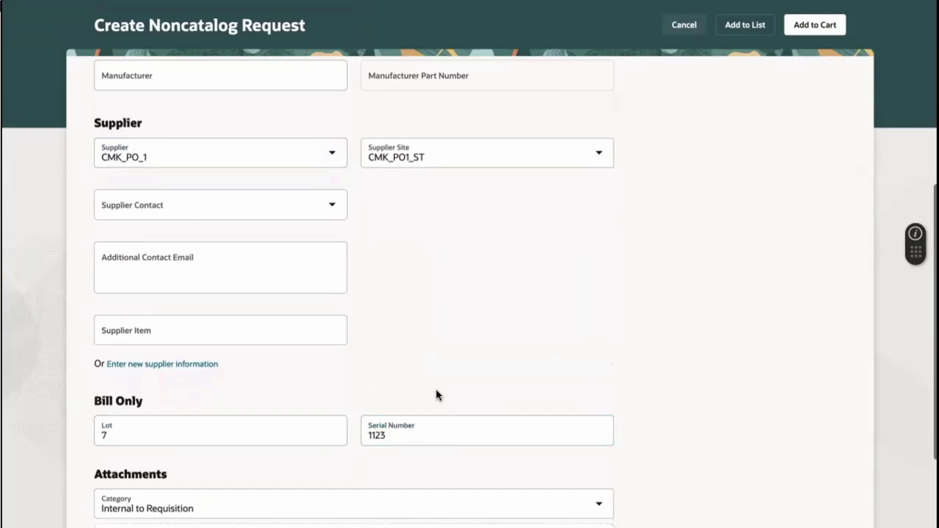
{"action": "left_click", "coordinate": [796, 33]}
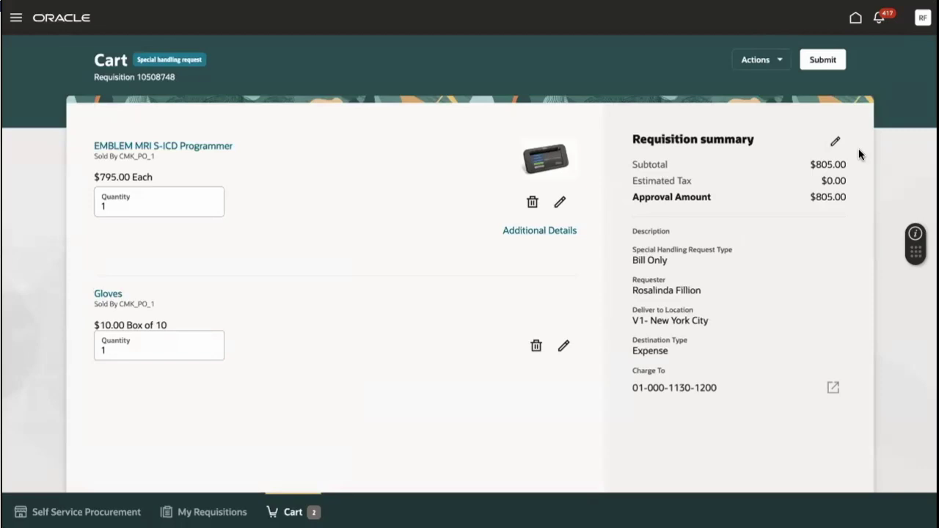
- Enter an additional contact e-mail in requisition 10508748's details and update it
{"action": "left_click", "coordinate": [836, 143]}
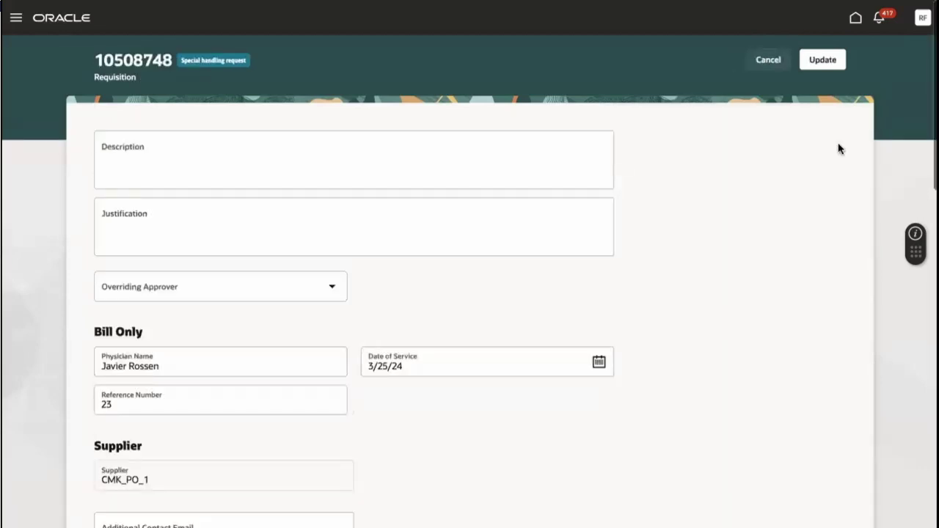
{"action": "scroll", "coordinate": [839, 143], "scroll_direction": "down", "scroll_amount": 3}
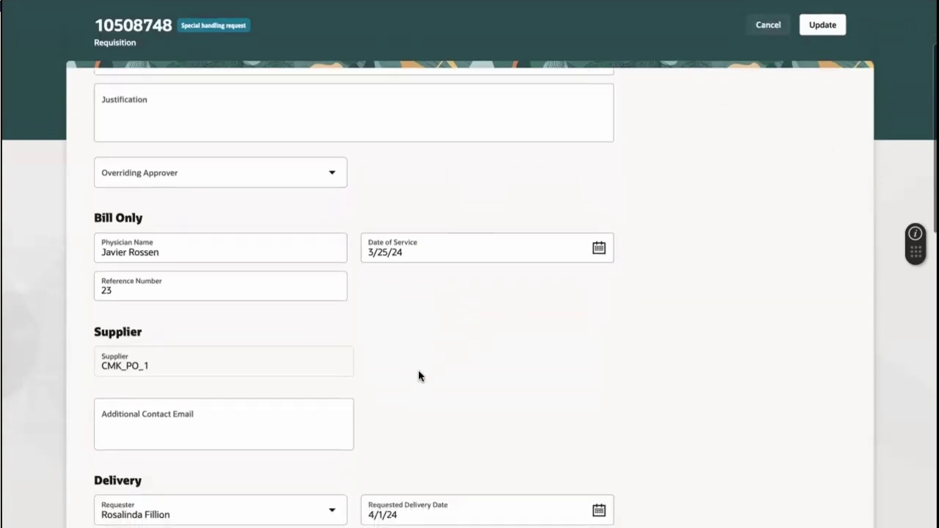
{"action": "left_click", "coordinate": [351, 422]}
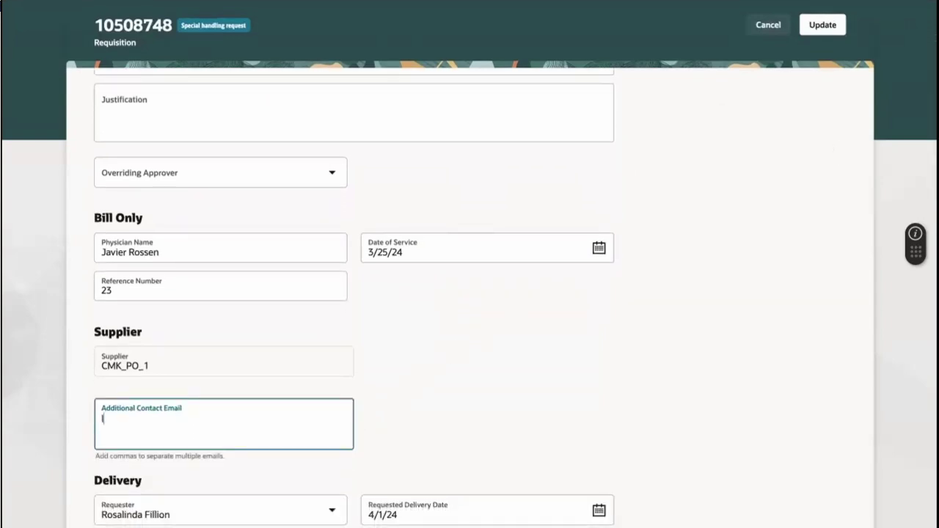
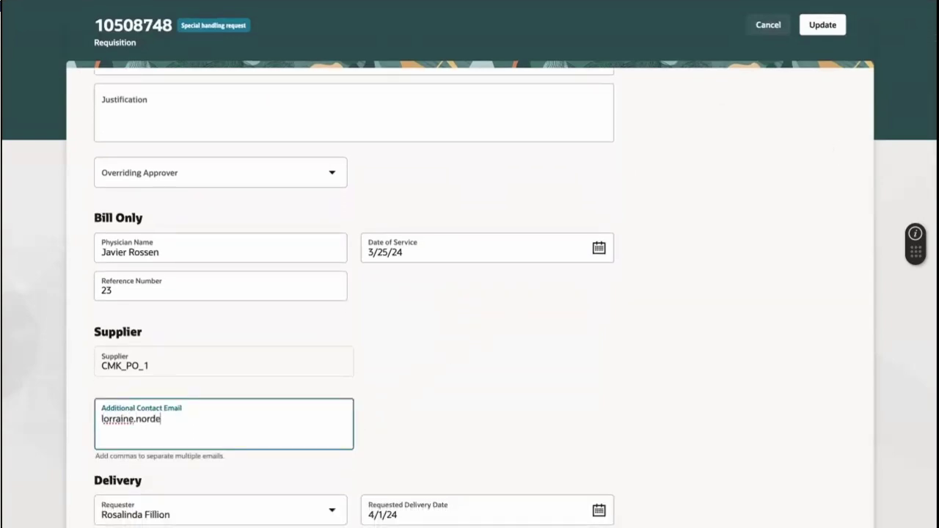
{"action": "left_click", "coordinate": [400, 422]}
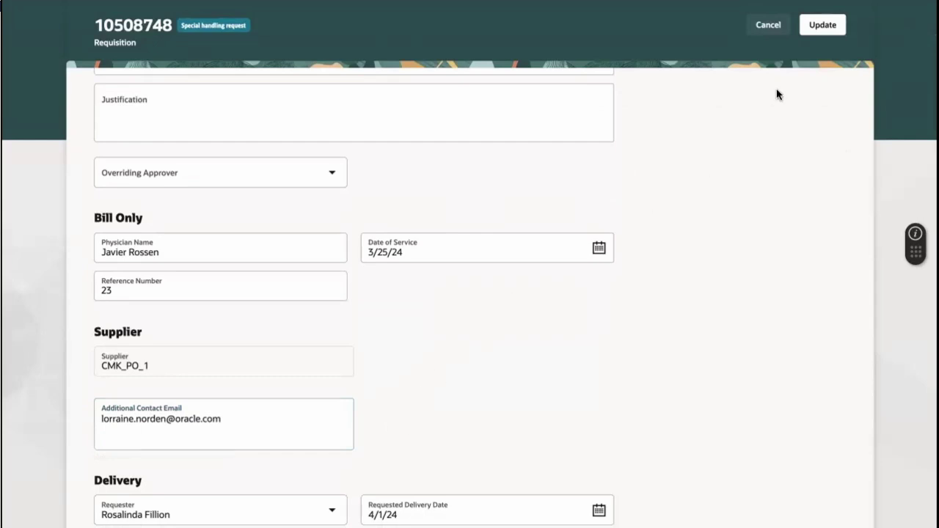
{"action": "left_click", "coordinate": [836, 34]}
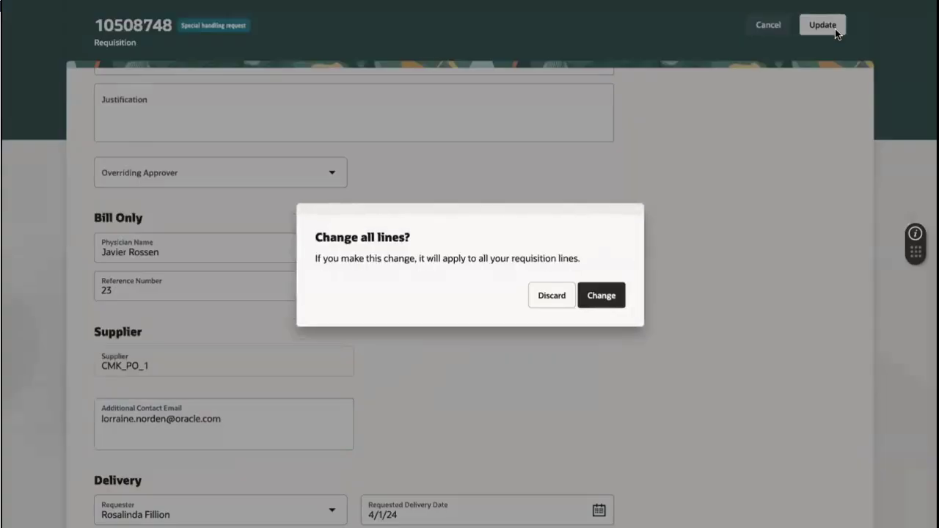
- Apply the change to all lines and submit requisition 10508748 for approval
{"action": "left_click", "coordinate": [608, 301]}
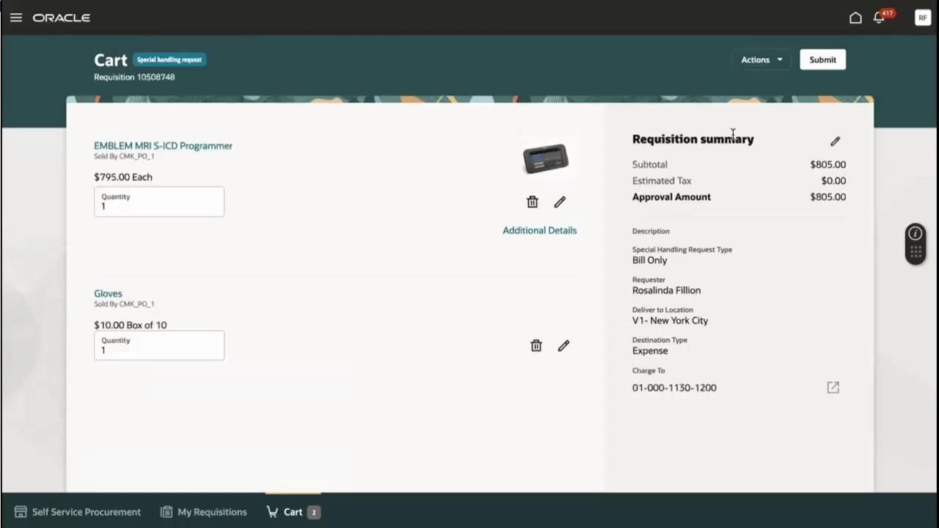
{"action": "left_click", "coordinate": [815, 70]}
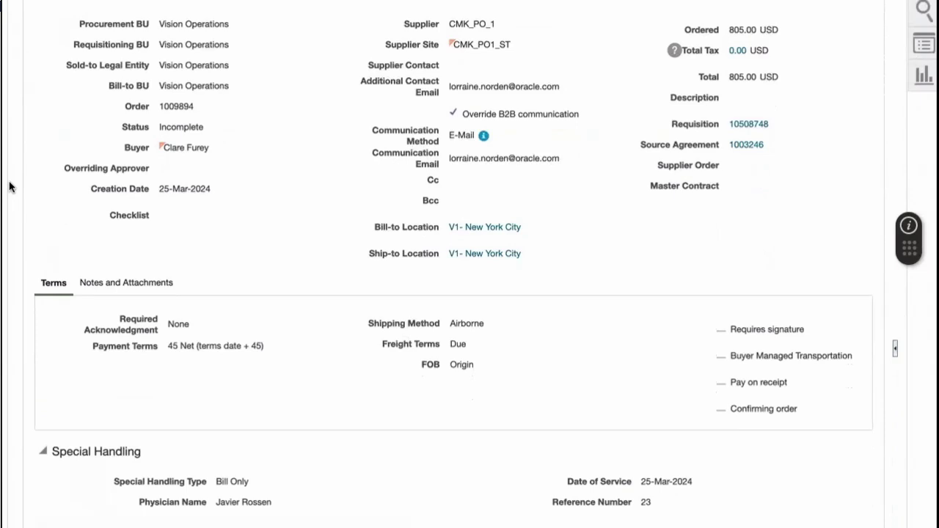
- Scroll purchase order 1009894 down to its Lines table with two Expense lines
{"action": "scroll", "coordinate": [8, 186], "scroll_direction": "down", "scroll_amount": 5}
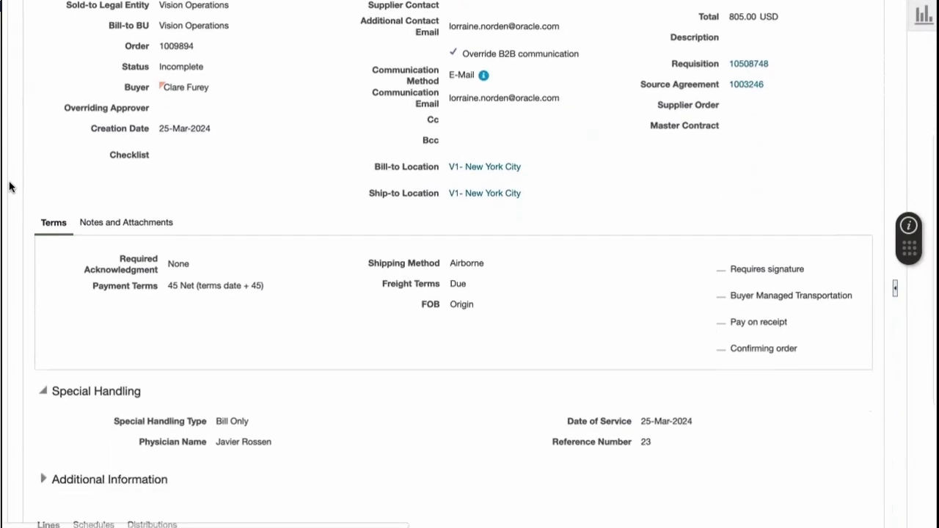
{"action": "scroll", "coordinate": [9, 187], "scroll_direction": "down", "scroll_amount": 1}
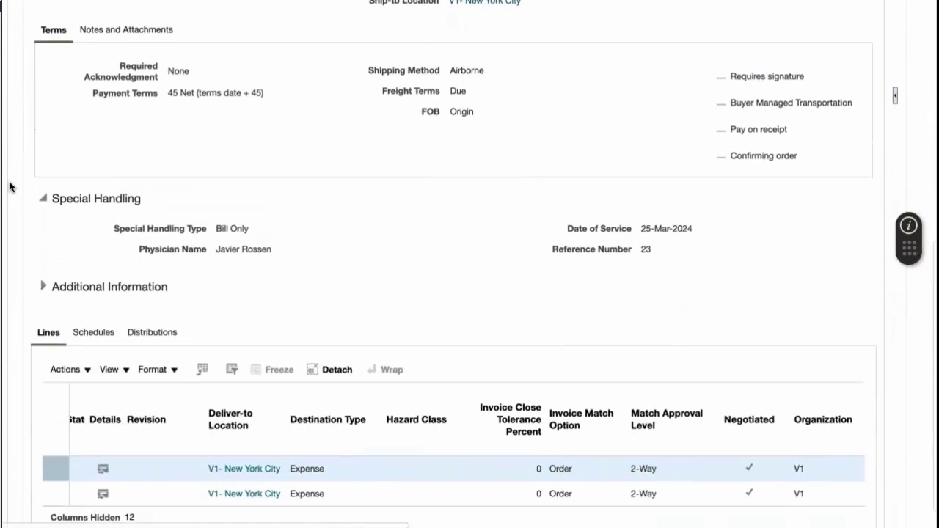
{"action": "scroll", "coordinate": [8, 186], "scroll_direction": "down", "scroll_amount": 1}
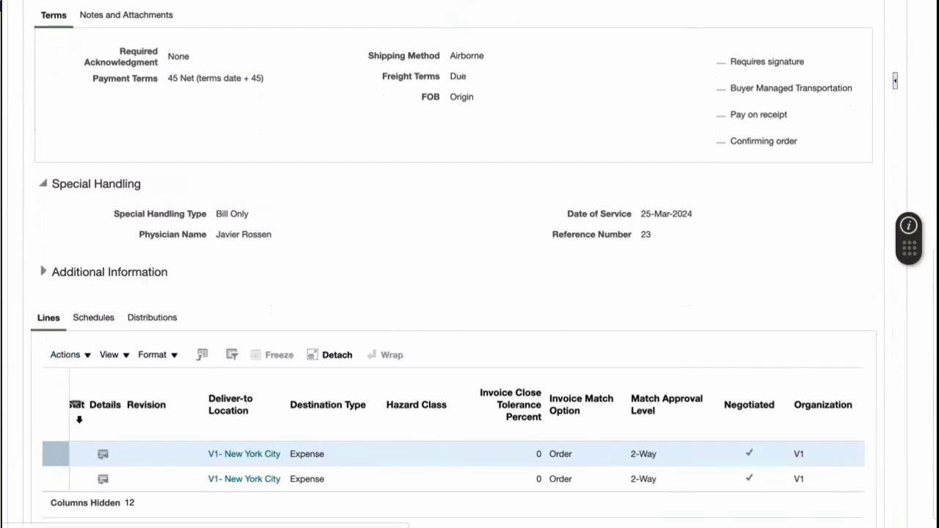
- View line 1's details down to its Special Handling section with Lot 6, Serial 1249
{"action": "left_click", "coordinate": [102, 455]}
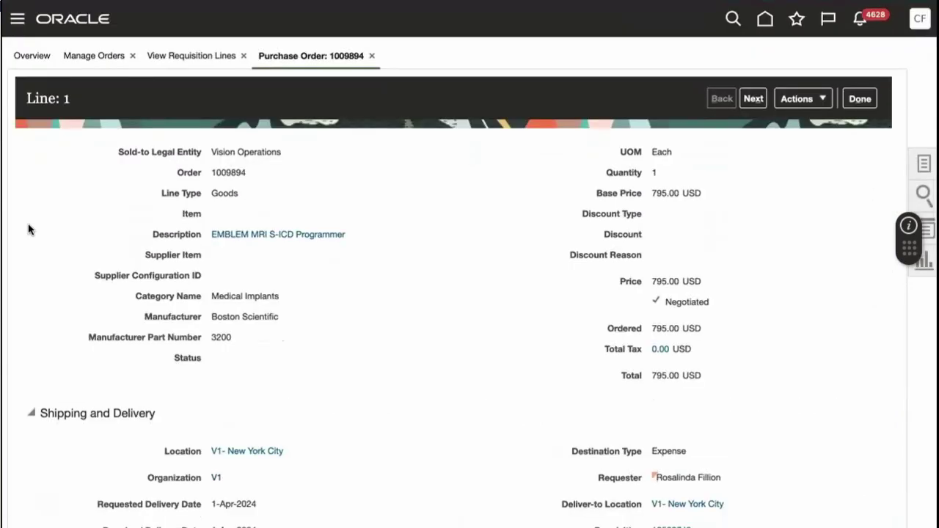
{"action": "scroll", "coordinate": [27, 230], "scroll_direction": "down", "scroll_amount": 5}
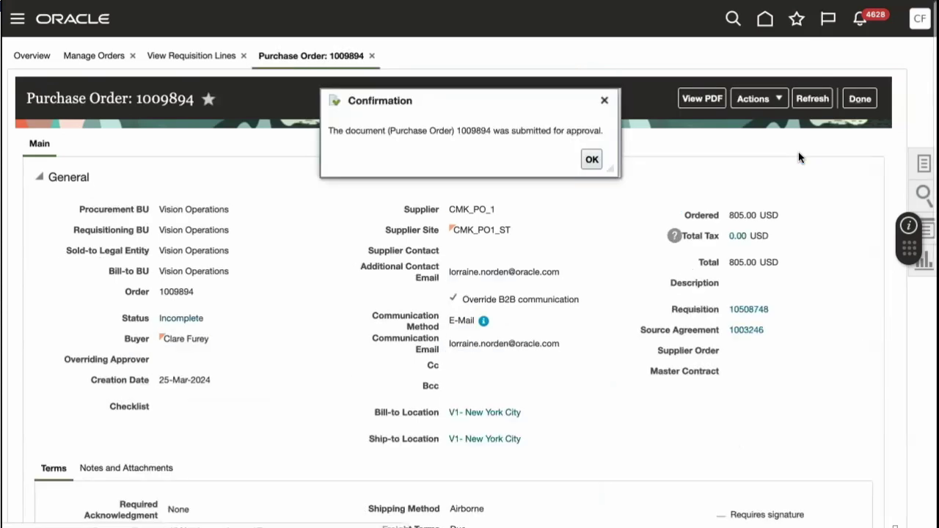
- Dismiss the confirmation that purchase order 1009894 was submitted
{"action": "key", "text": "Return"}
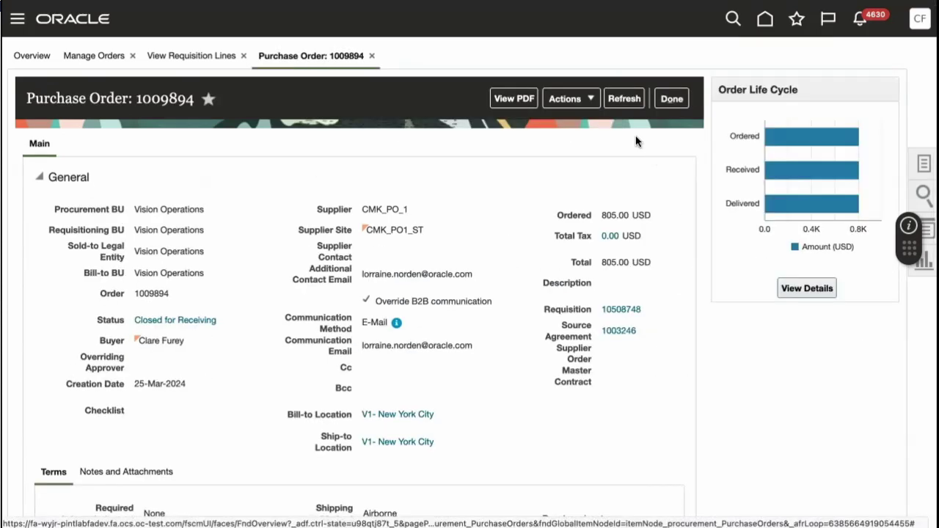